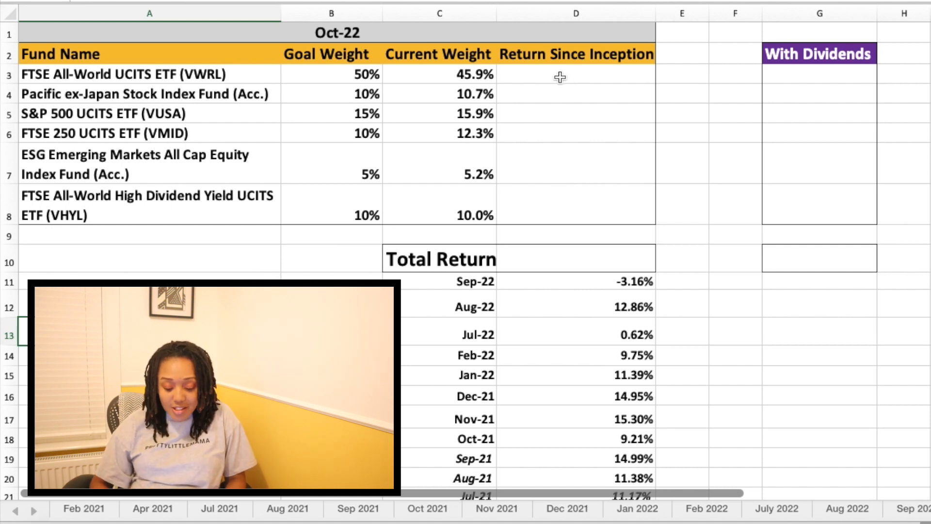
Step: Set the font colour of VWRL's return since inception in D3 to black, and show 6.17% as its return with dividends in G3
left_click(560, 77)
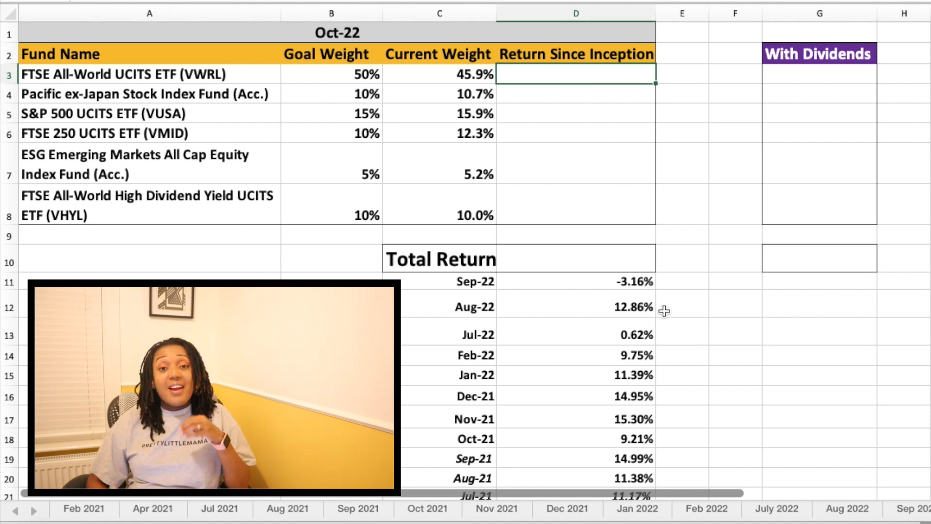
left_click(628, 283)
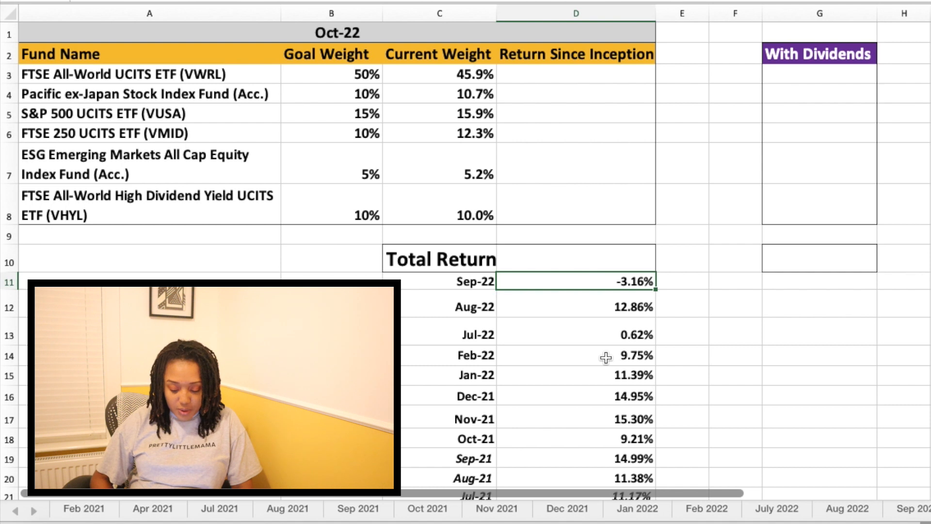
left_click(531, 77)
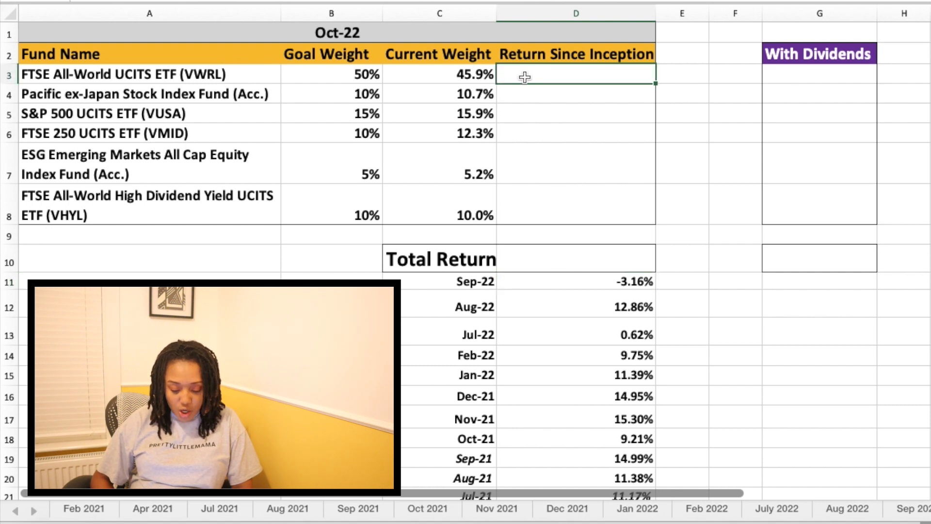
left_click(285, 0)
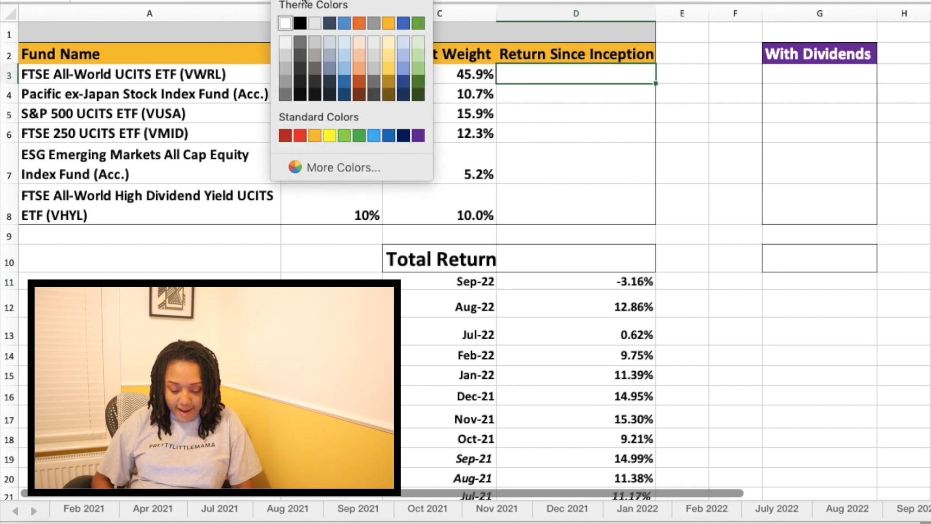
left_click(300, 23)
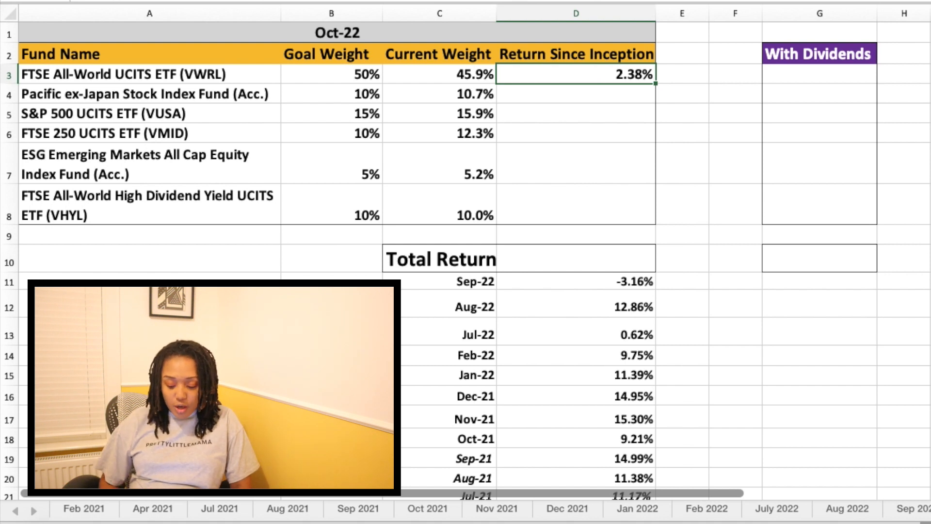
left_click(804, 74)
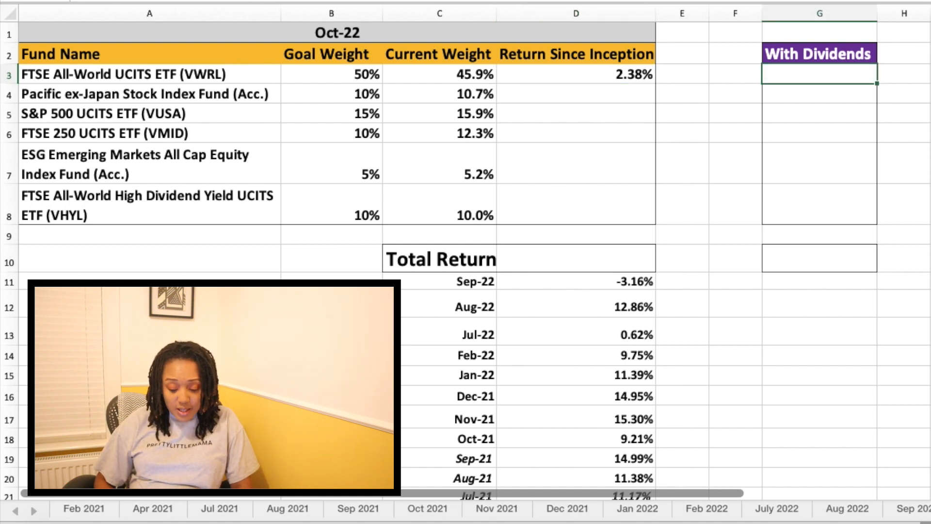
type("6.17%")
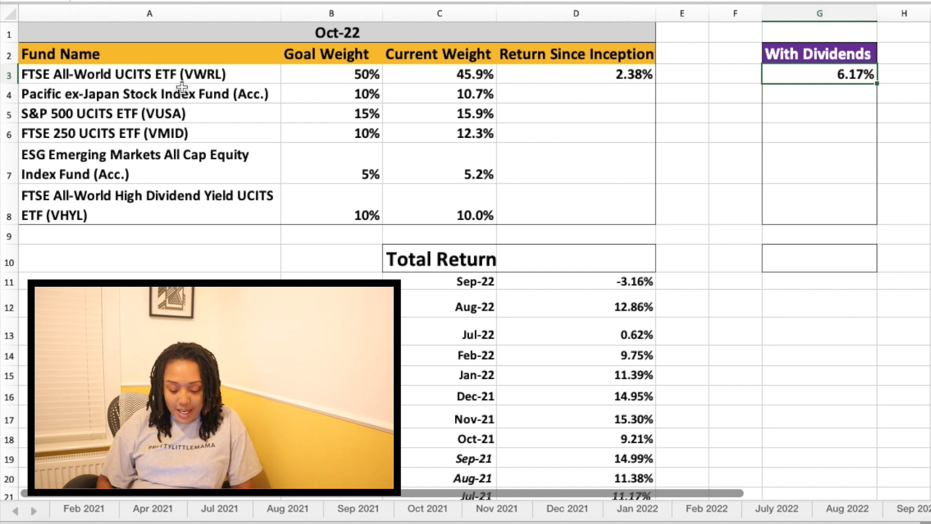
Step: Repeat the black font formatting on the Pacific ex-Japan fund's return in D4 and show 3.09% with dividends in G4
left_click(553, 95)
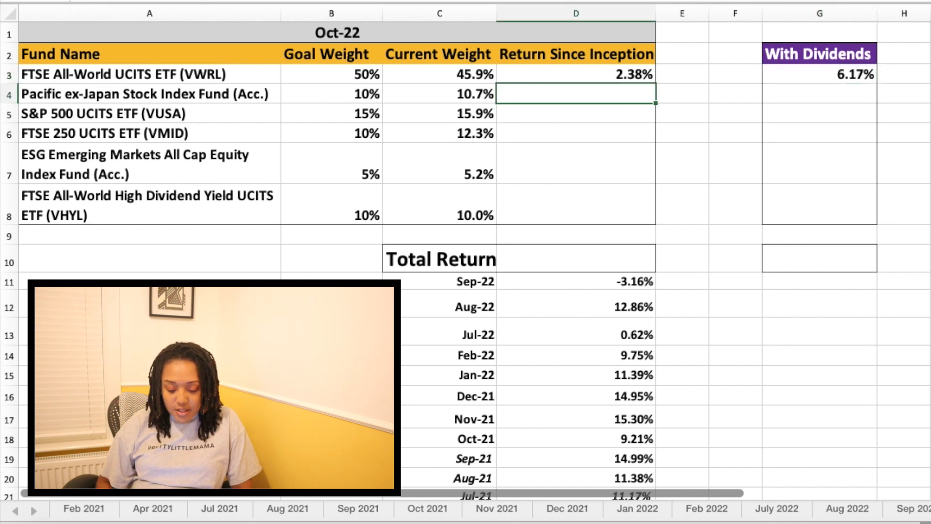
key("super+y")
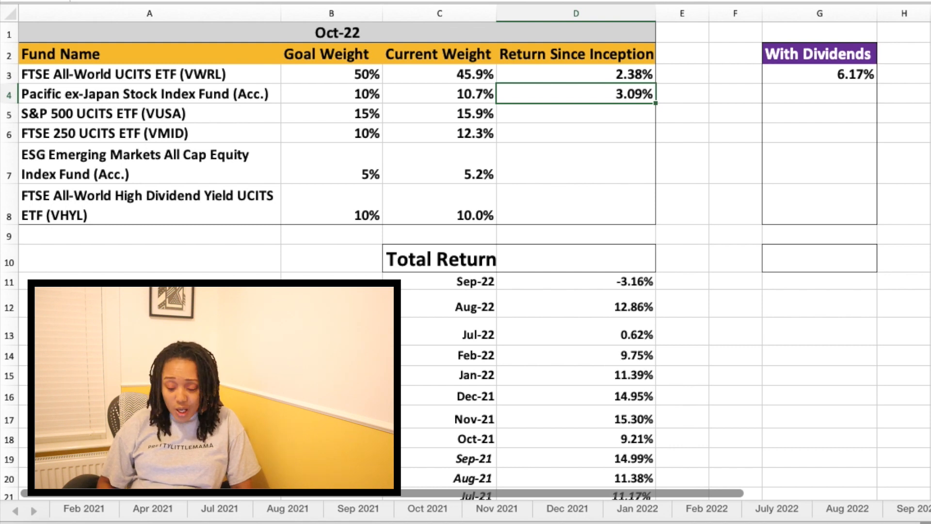
left_click(829, 97)
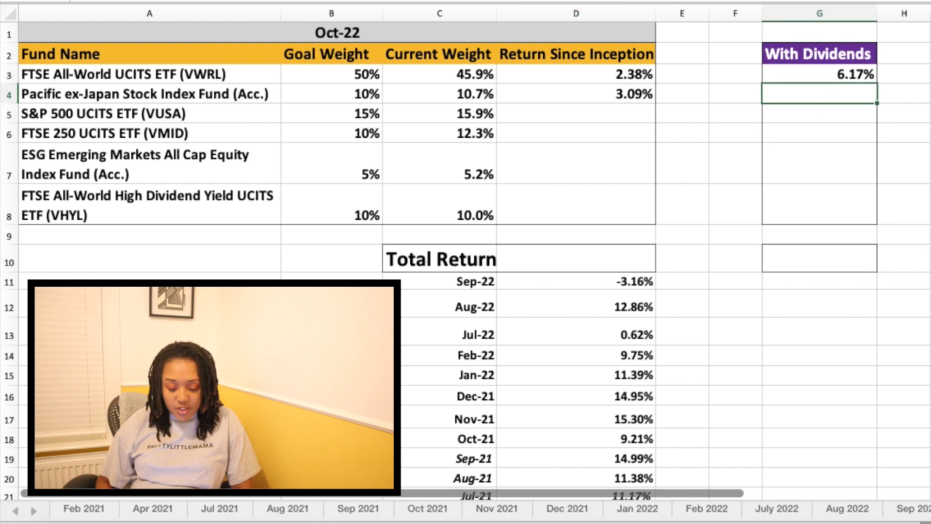
type("3.09%")
Step: Show 13.80% as the S&P 500 ETF's return since inception in D5 and reveal its hidden return with dividends in G5
left_click(590, 119)
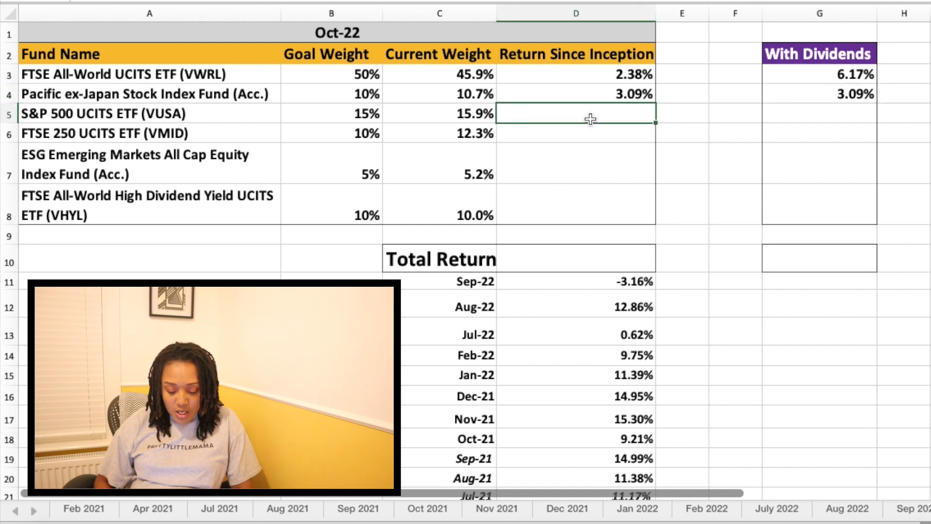
type("13.80%")
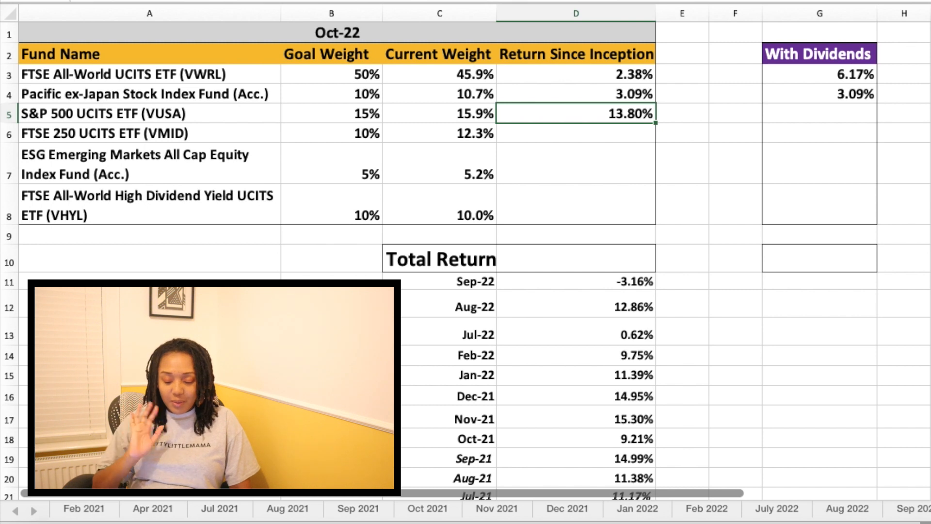
left_click(847, 115)
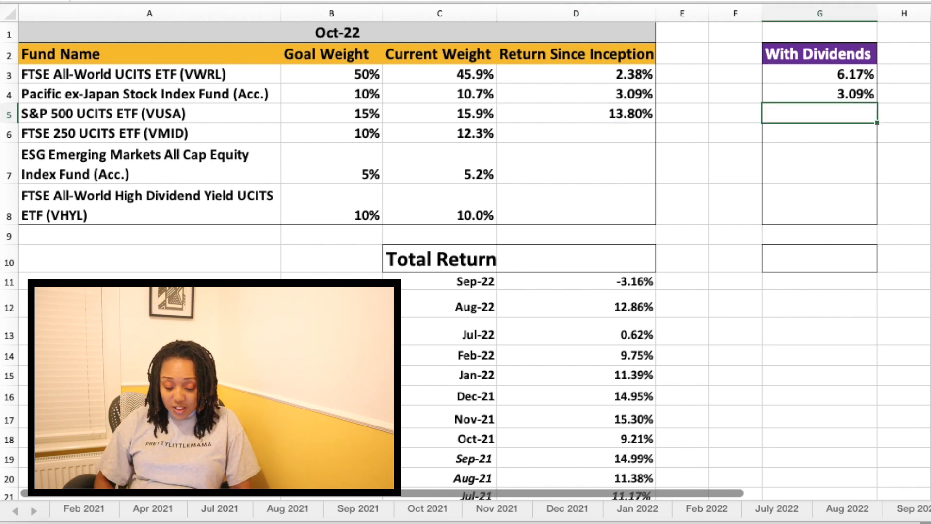
key("super+z")
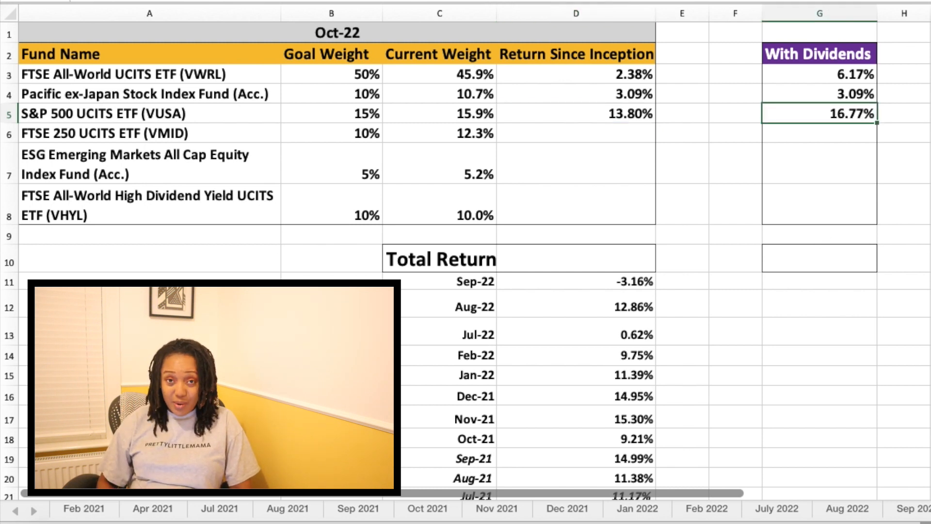
Step: Reveal the FTSE 250 ETF's hidden returns in D6 and G6 by repeating the black font formatting
left_click(515, 136)
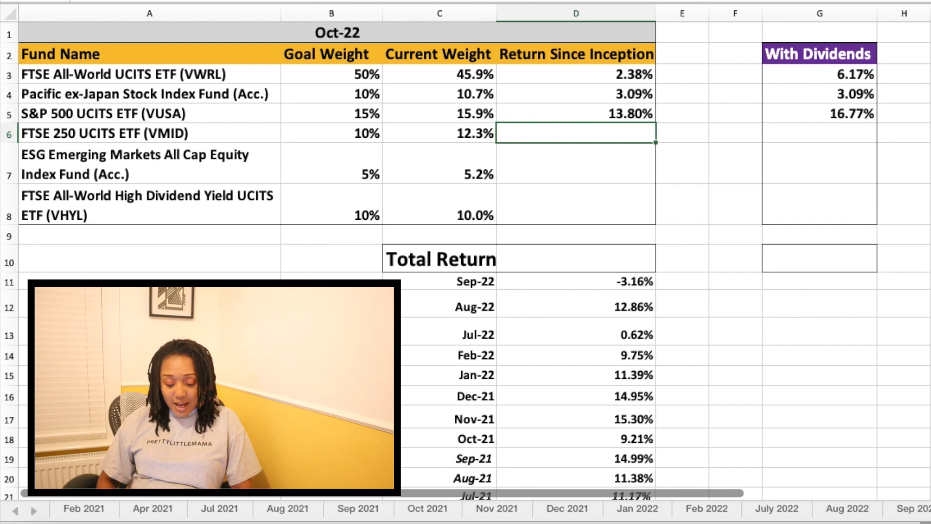
key("super+y")
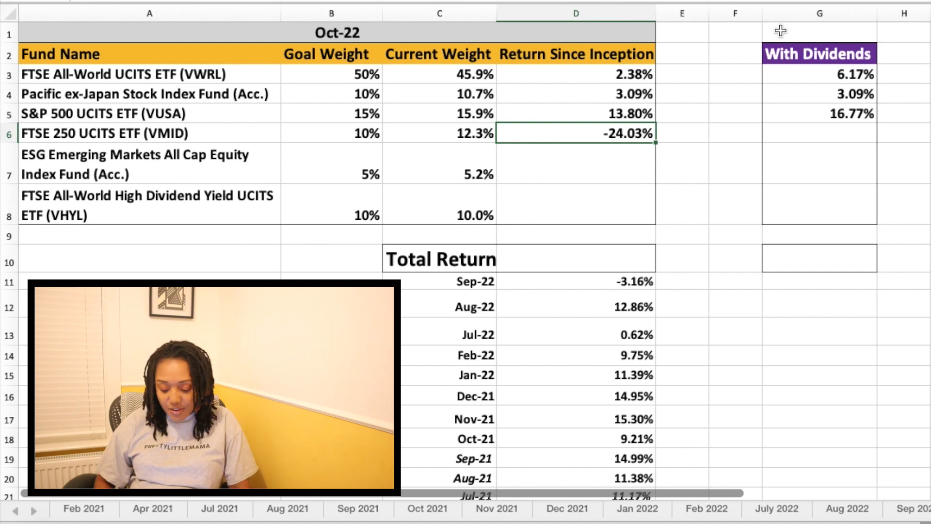
left_click(800, 130)
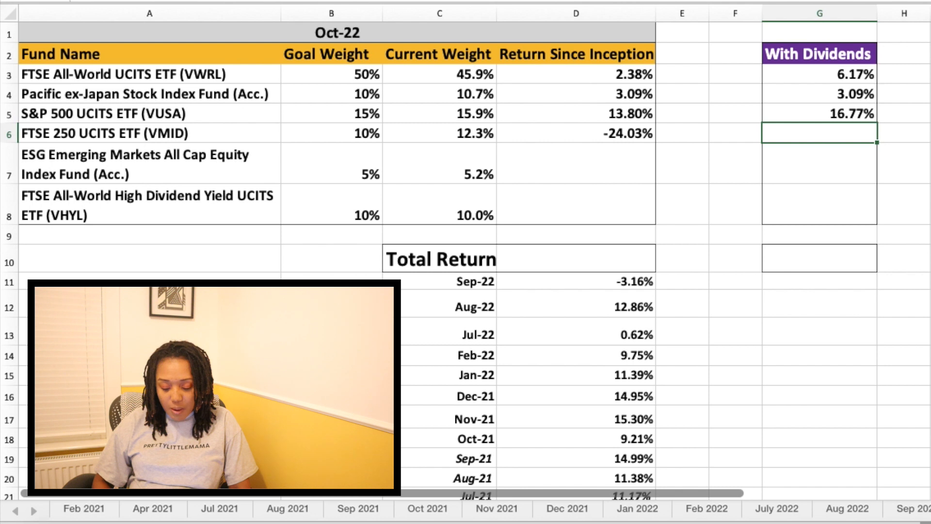
key("super+y")
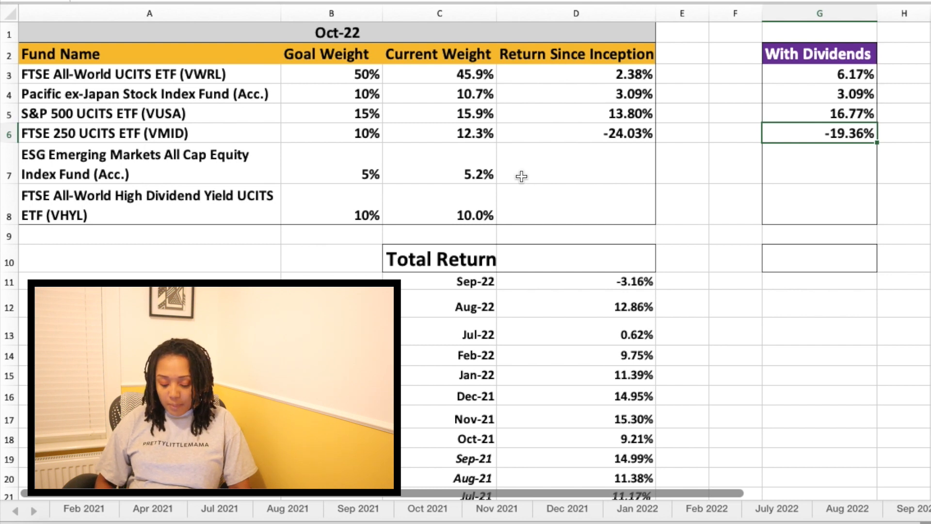
Step: Reveal the ESG Emerging Markets fund's hidden return in D7 and show -14.42% as its return with dividends in G7
left_click(536, 163)
key("super+z")
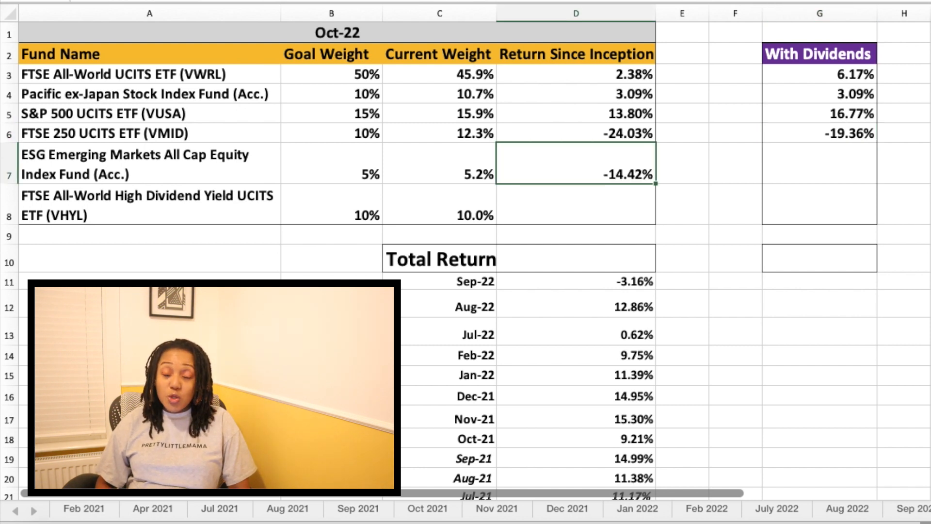
left_click(823, 163)
type("-14.42%")
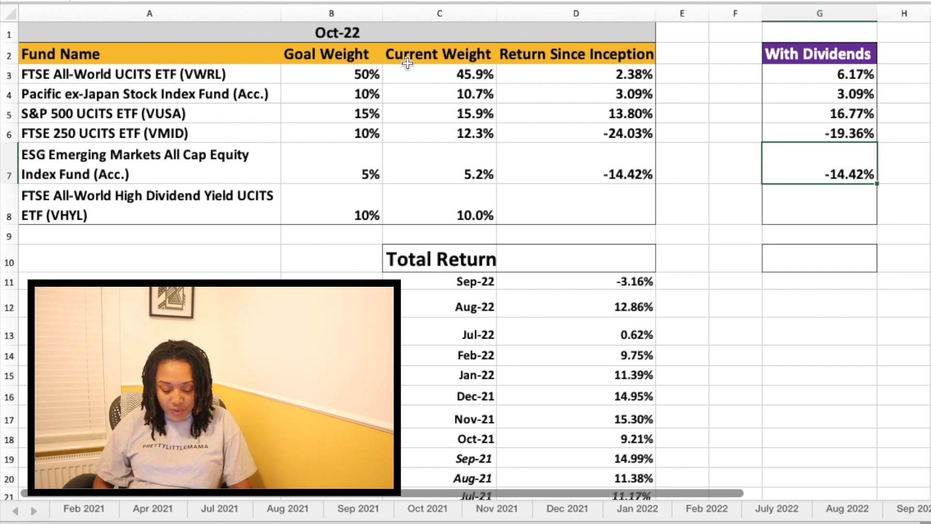
Step: Show 19.30% as the VHYL ETF's return since inception in D8 and reveal its hidden return with dividends in G8
left_click(575, 205)
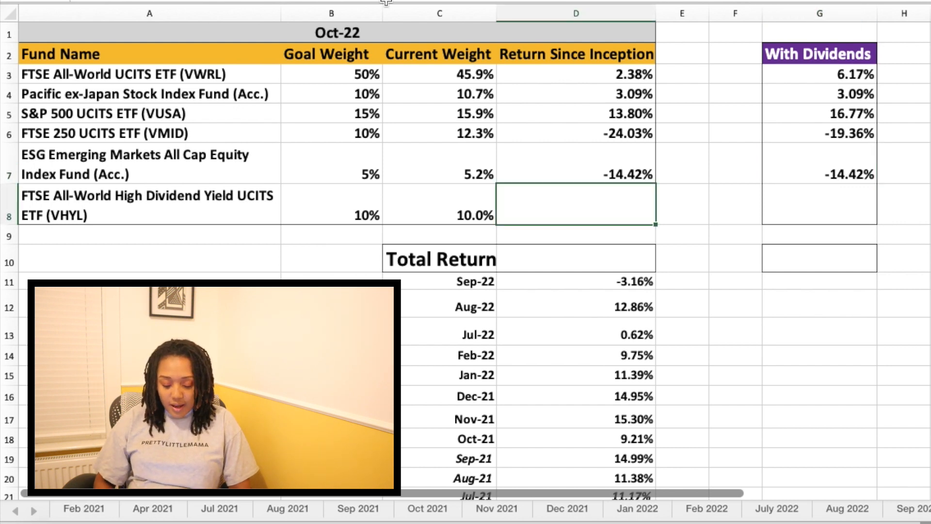
type("19.30%")
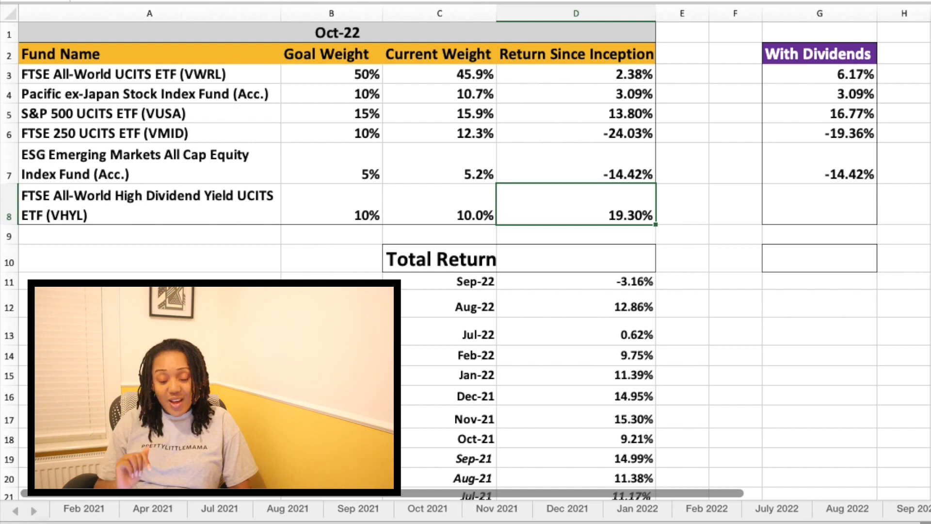
left_click(784, 209)
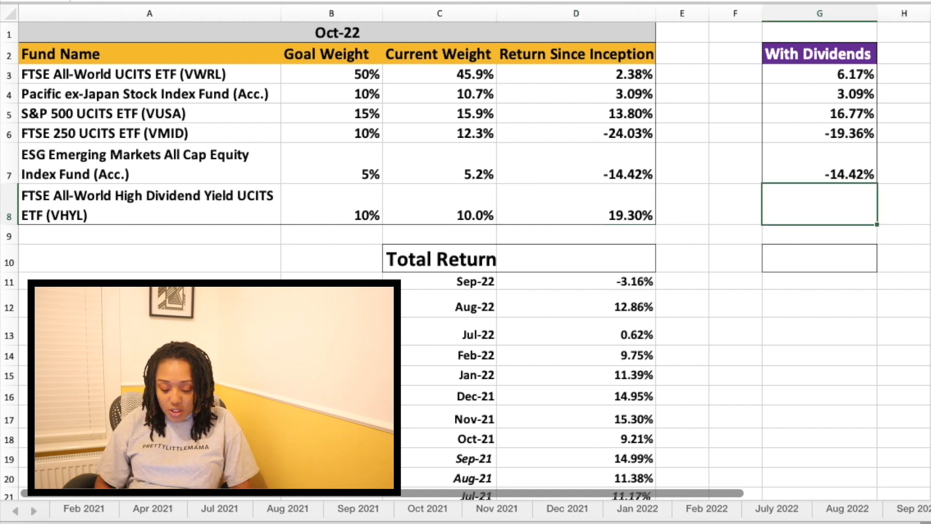
key("super+y")
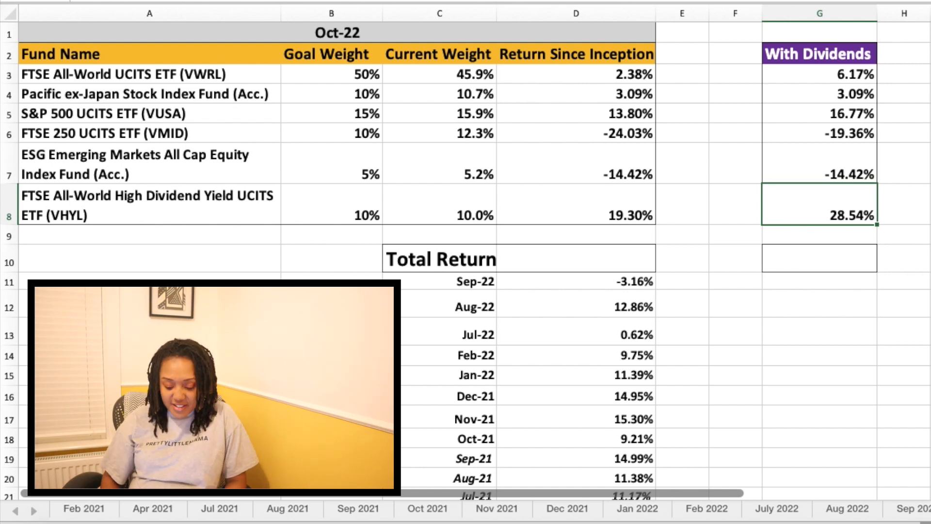
Step: Reveal the hidden Total Return in D10, compare it with the Jul-22 to Sep-22 returns, and reveal the total with dividends in G10
left_click(622, 256)
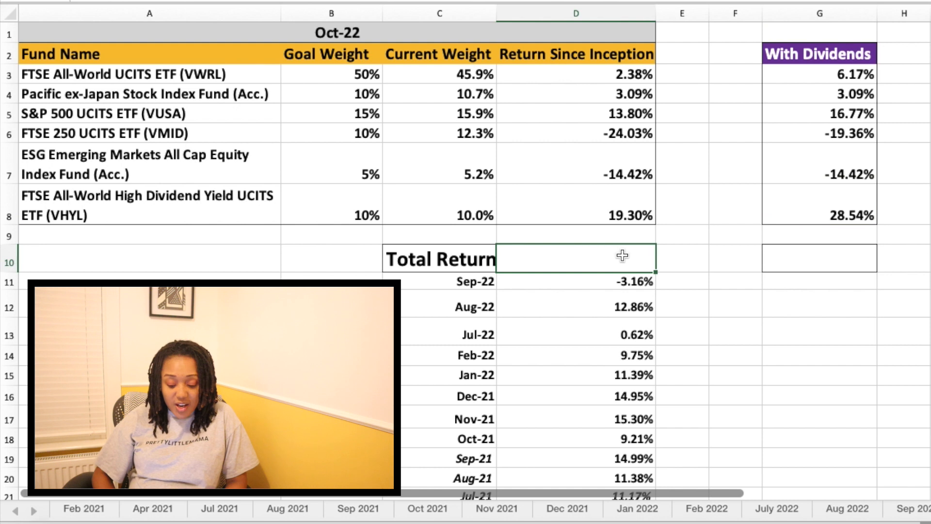
key("super+z")
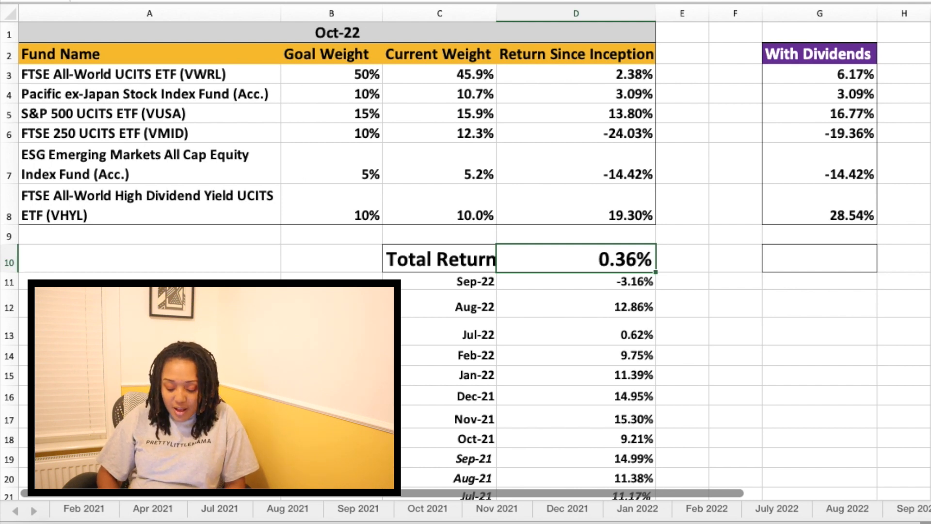
left_click(617, 341)
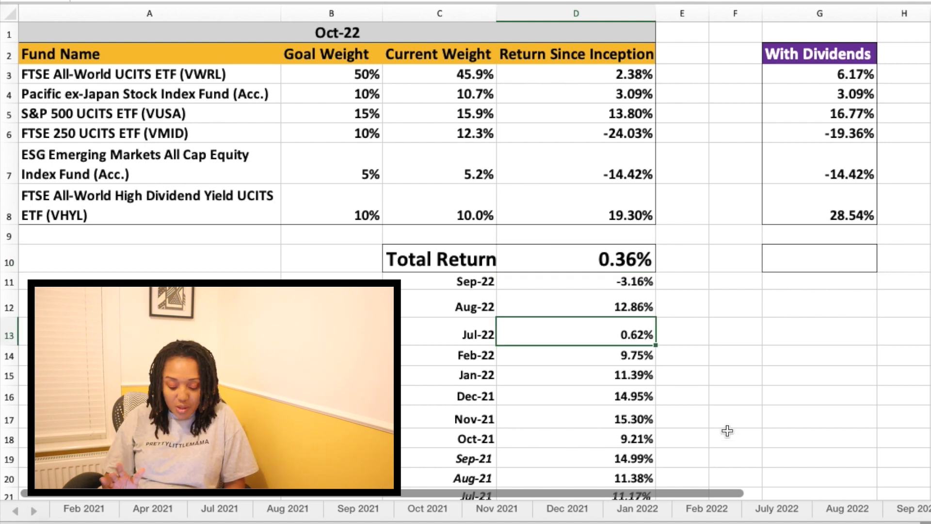
key("Up")
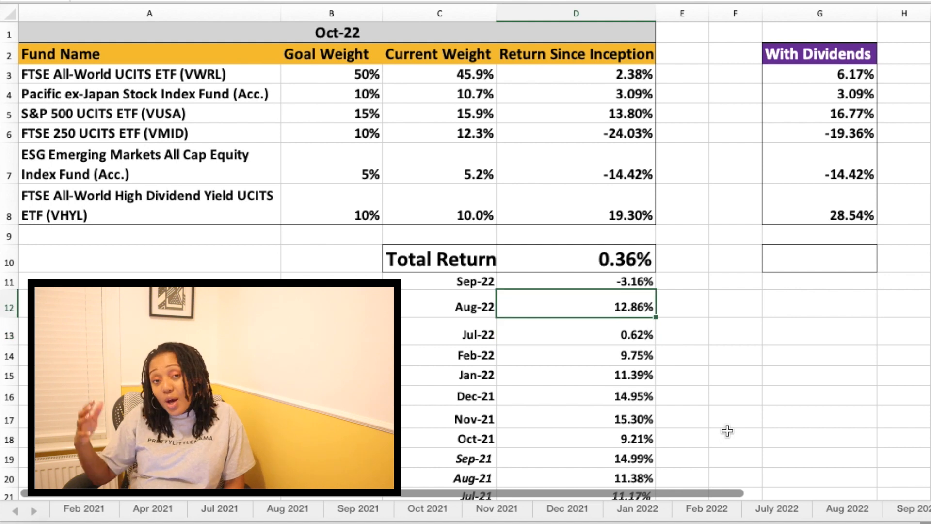
key("Up")
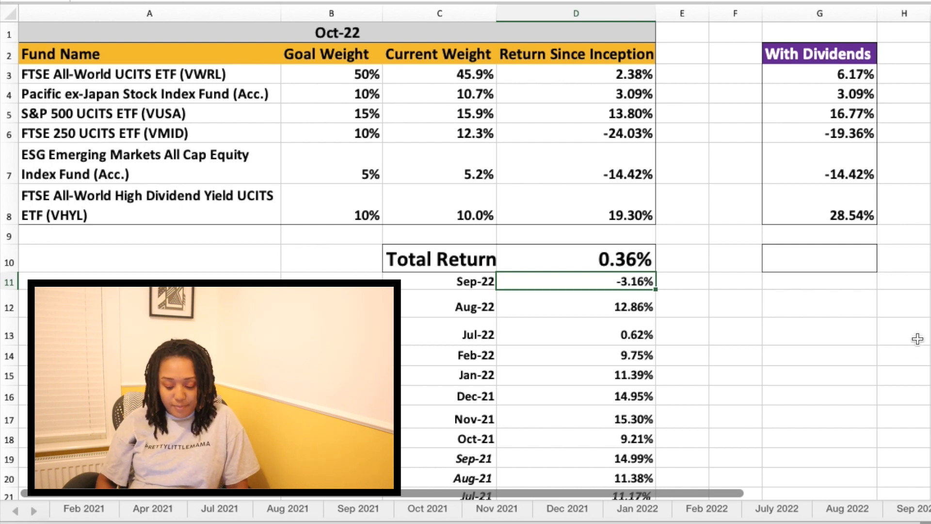
left_click(862, 253)
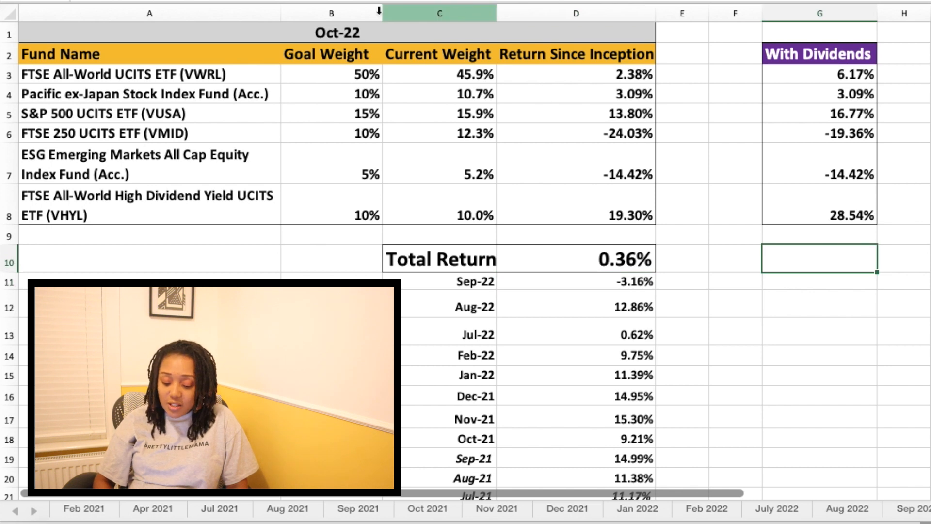
key("super+z")
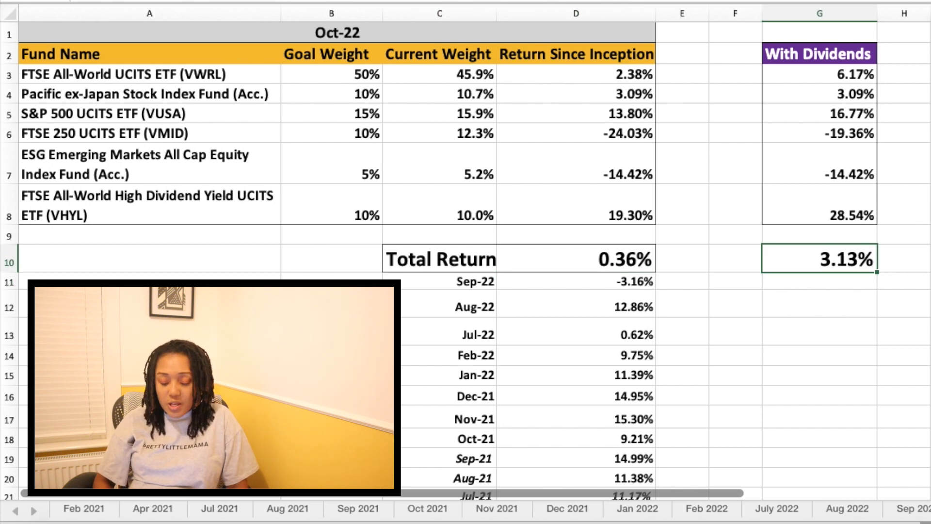
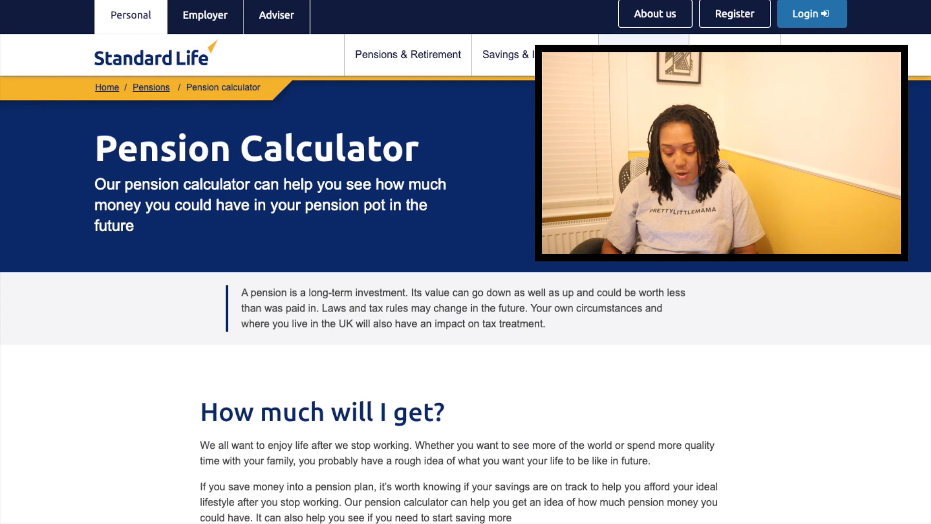
Step: Find the About you questions of the Standard Life pension calculator in the browser
scroll(465, 291, "down", 4)
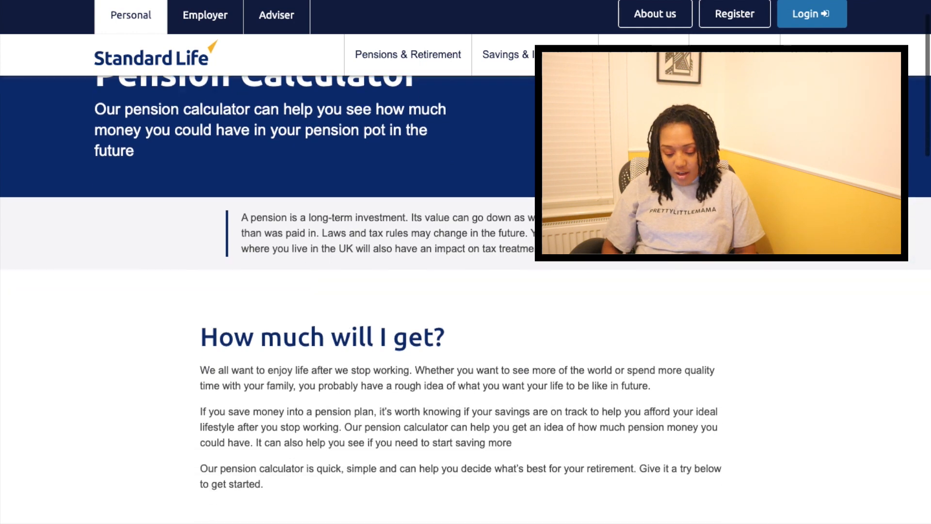
scroll(466, 291, "down", 3)
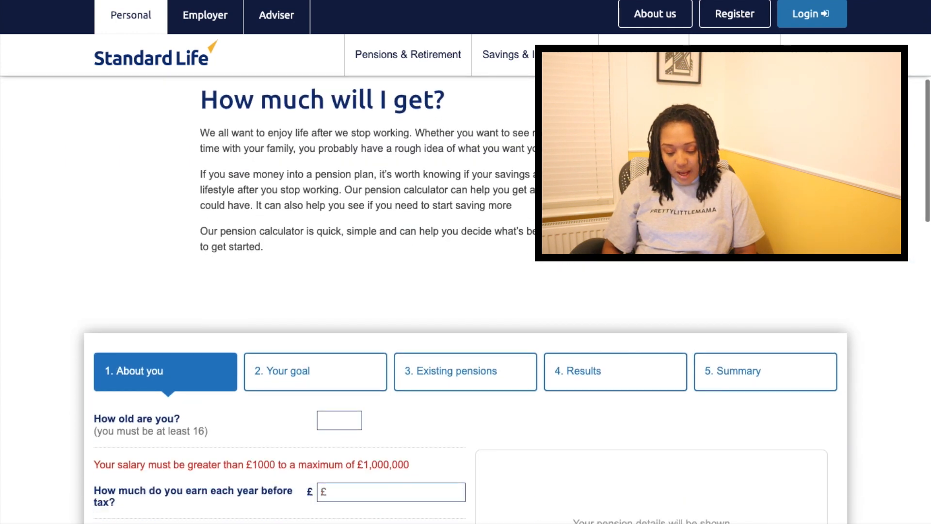
scroll(466, 291, "down", 1)
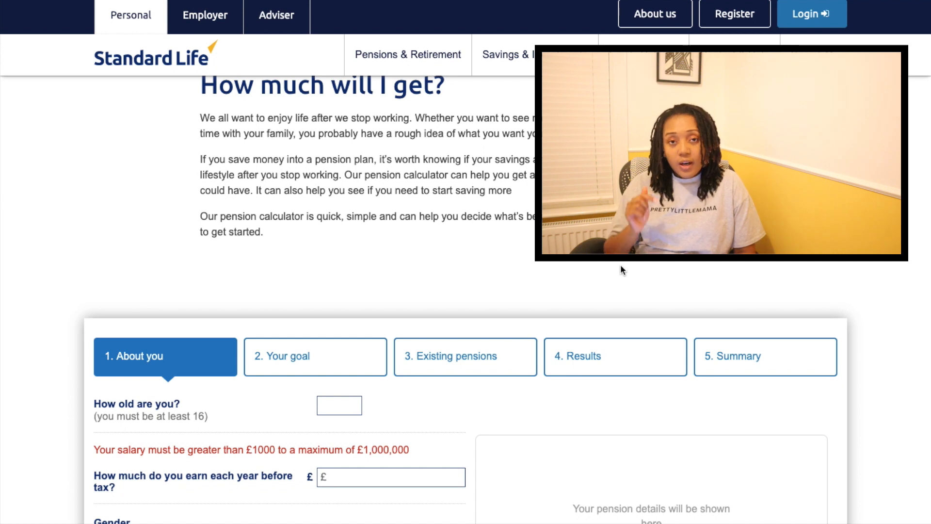
Step: Enter 30 as the age and £50000 as the yearly earnings before tax in the About you questions
scroll(597, 316, "down", 5)
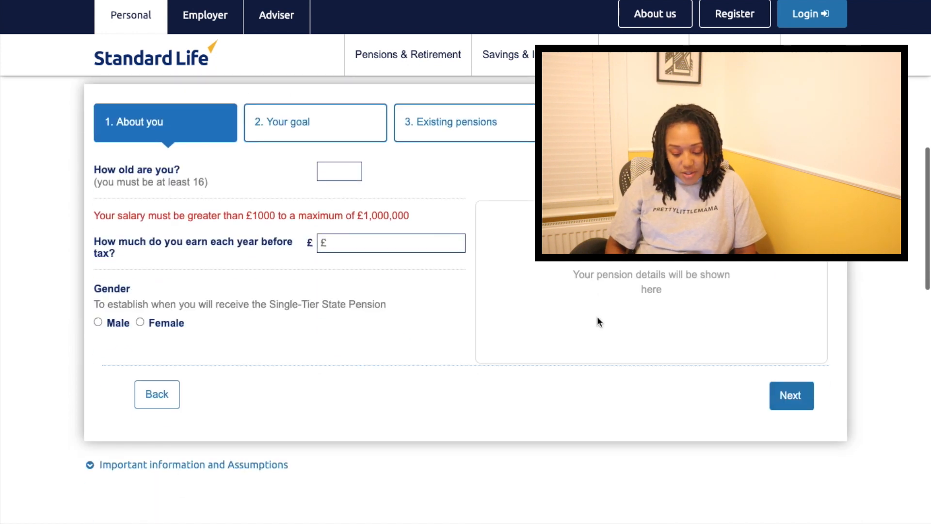
scroll(597, 316, "up", 1)
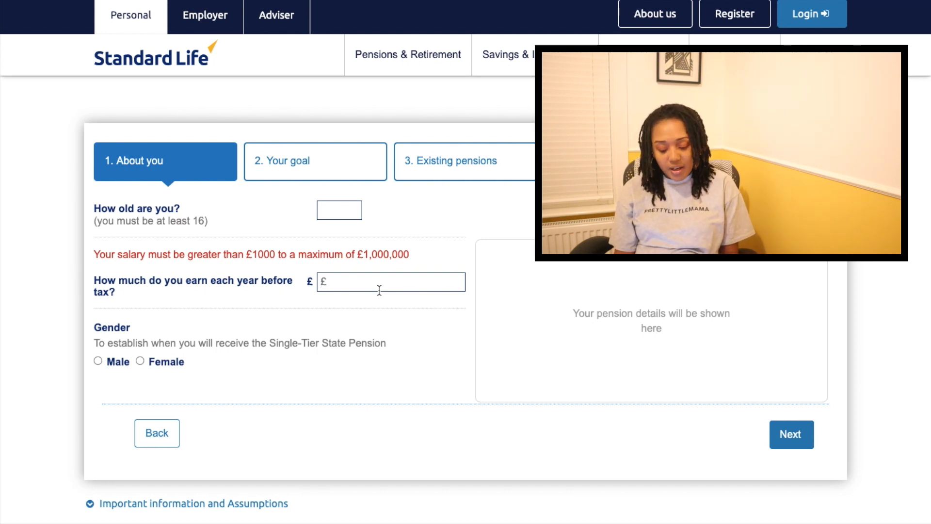
left_click(351, 205)
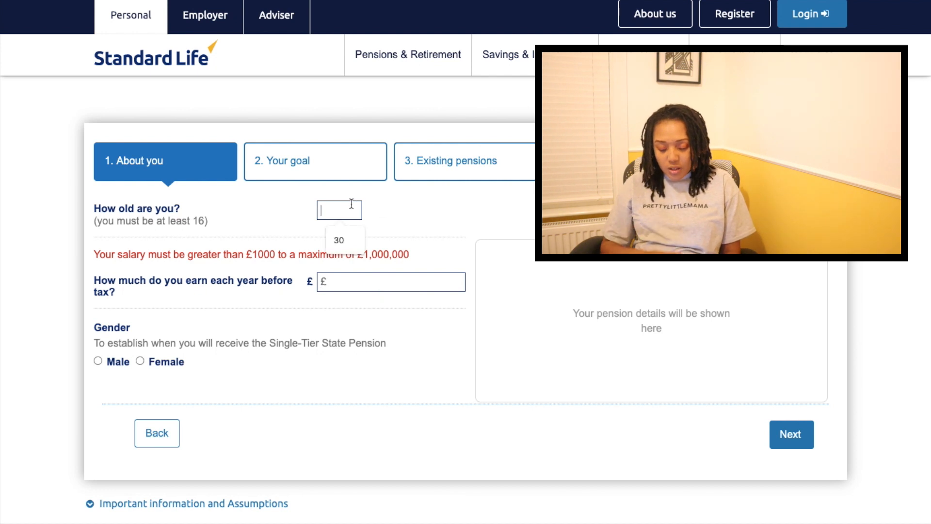
type("30")
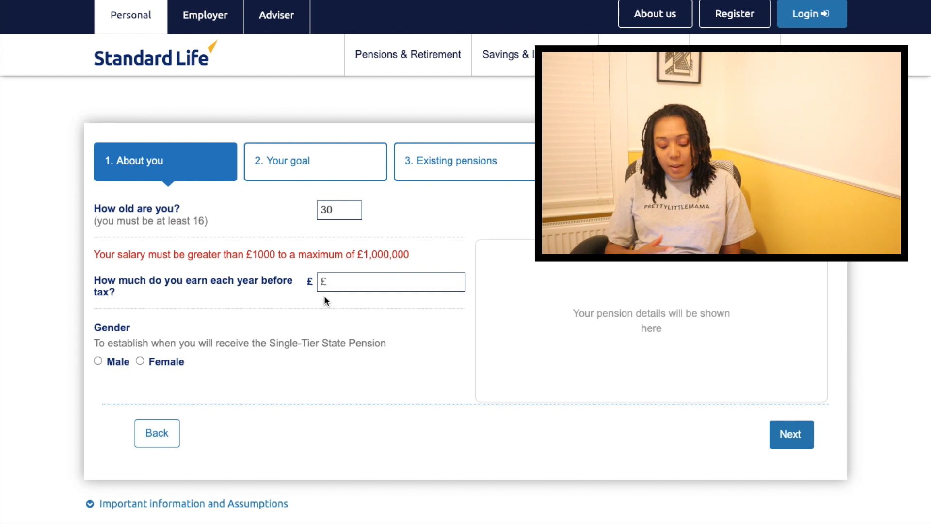
left_click(349, 284)
type("50000")
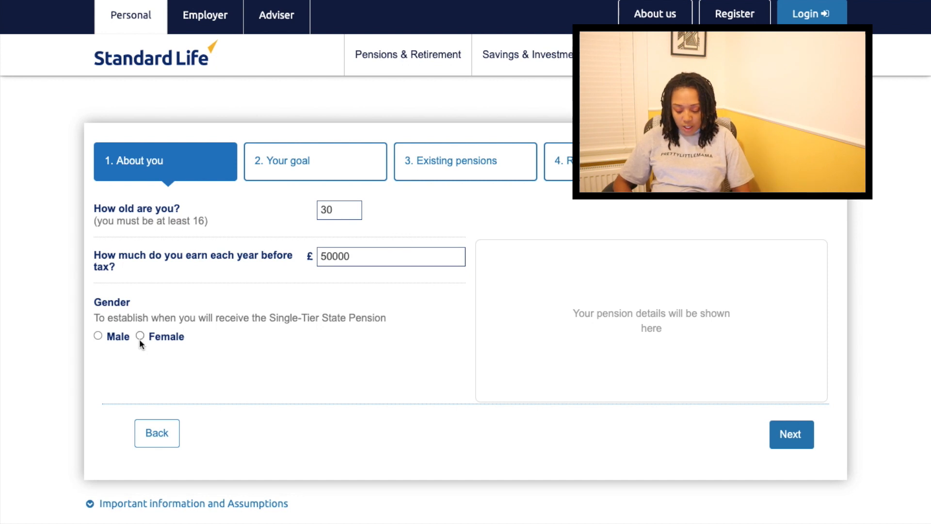
Step: Choose Female as the gender, review the projected State Pension, and continue to the Your goal questions
left_click(139, 337)
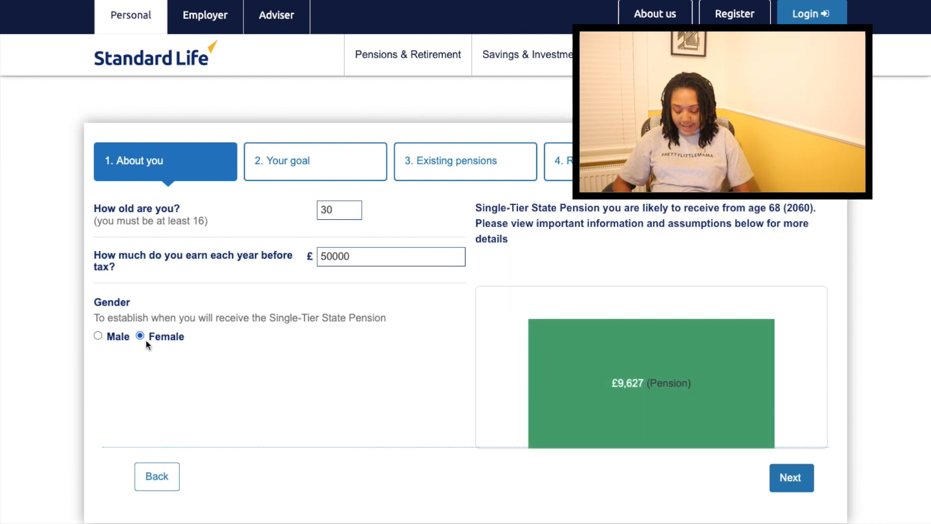
scroll(167, 386, "down", 1)
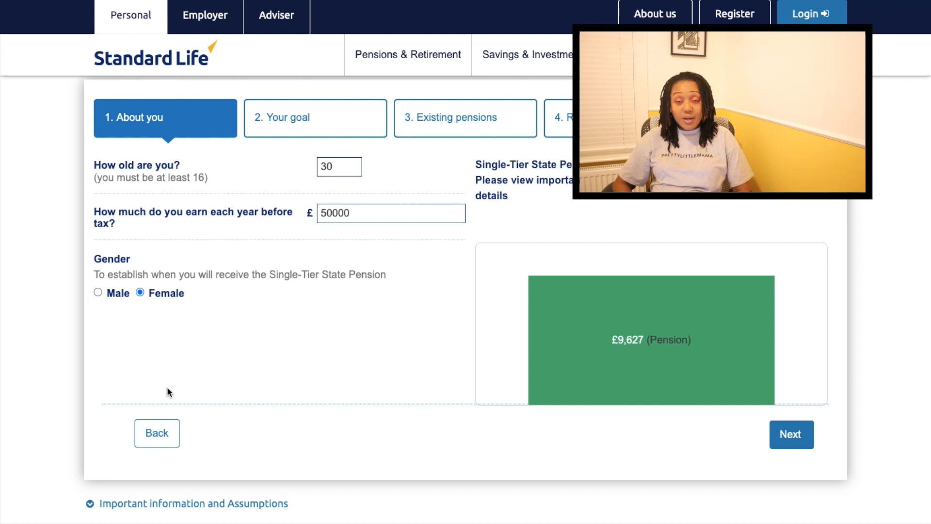
scroll(168, 388, "down", 1)
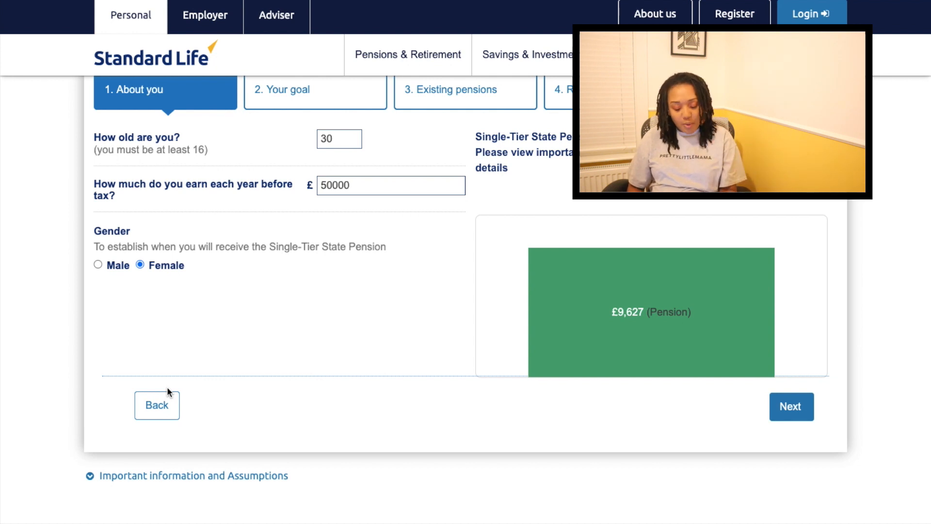
left_click(790, 409)
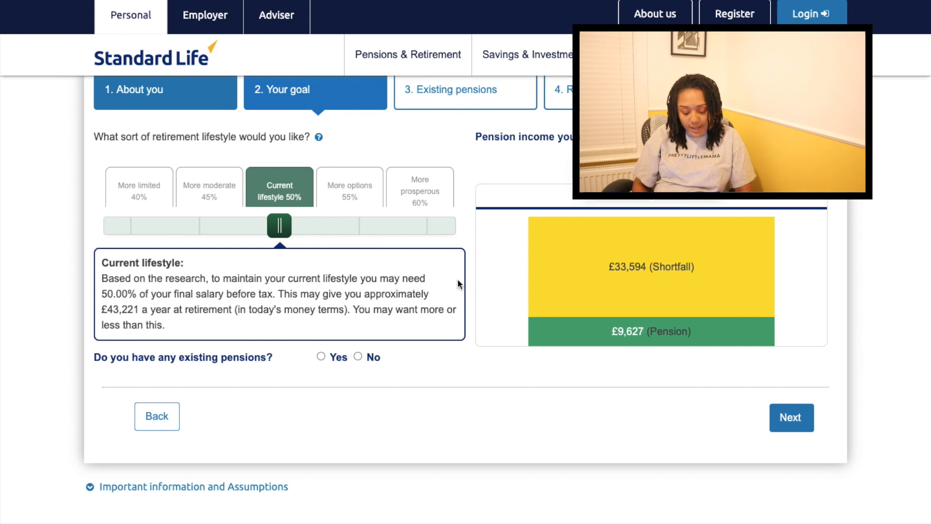
Step: Compare the pension shortfall for the More limited 40% and More prosperous 60% lifestyles, and return to Current lifestyle 50%
left_click(146, 196)
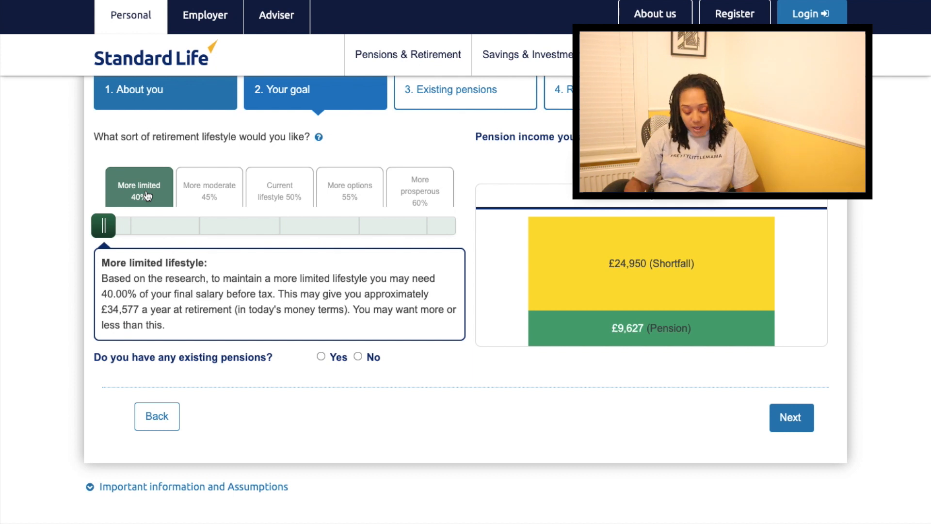
left_click(431, 190)
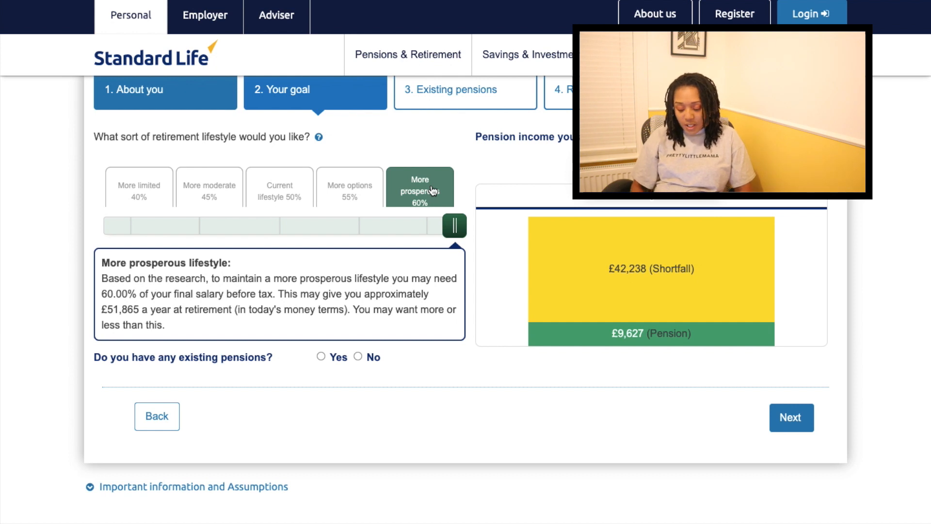
left_click(271, 197)
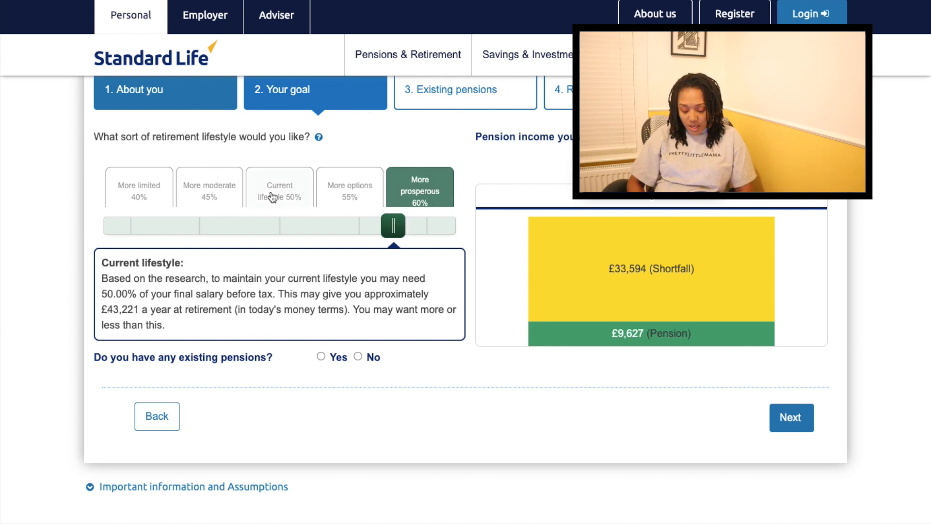
Step: Answer Yes to having existing pensions and existing pension funds, and open the current fund value for entry
left_click(322, 356)
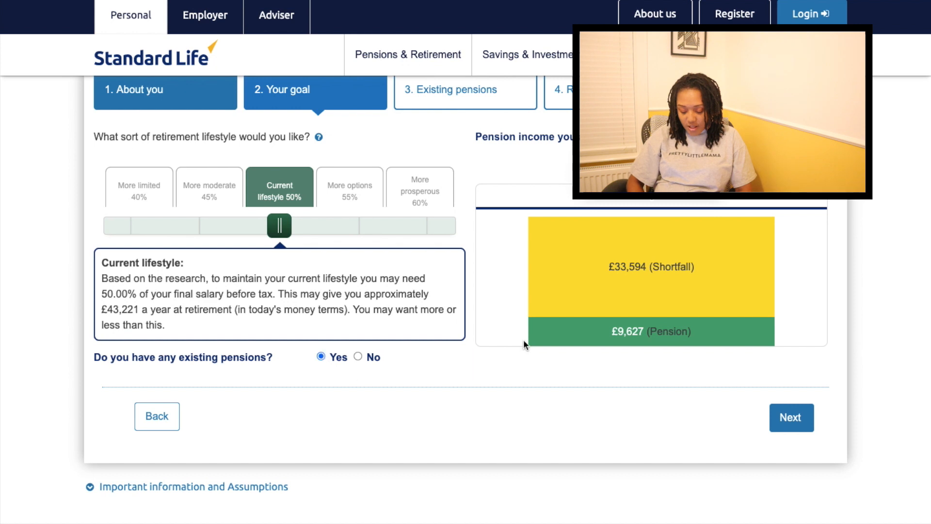
left_click(808, 409)
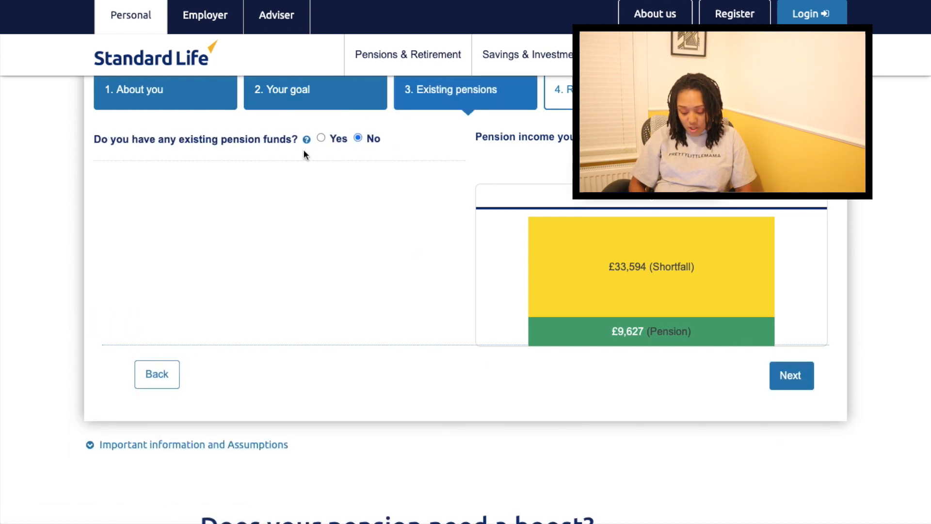
left_click(322, 139)
left_click(344, 182)
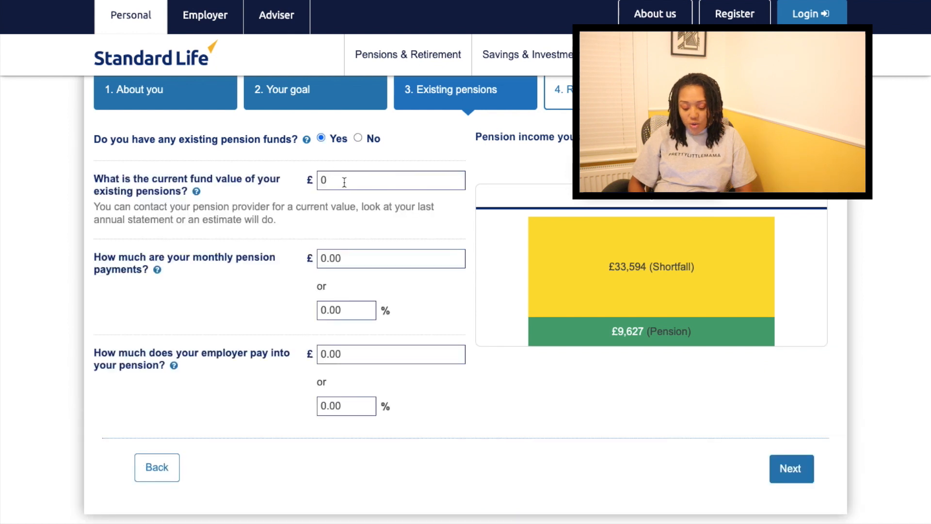